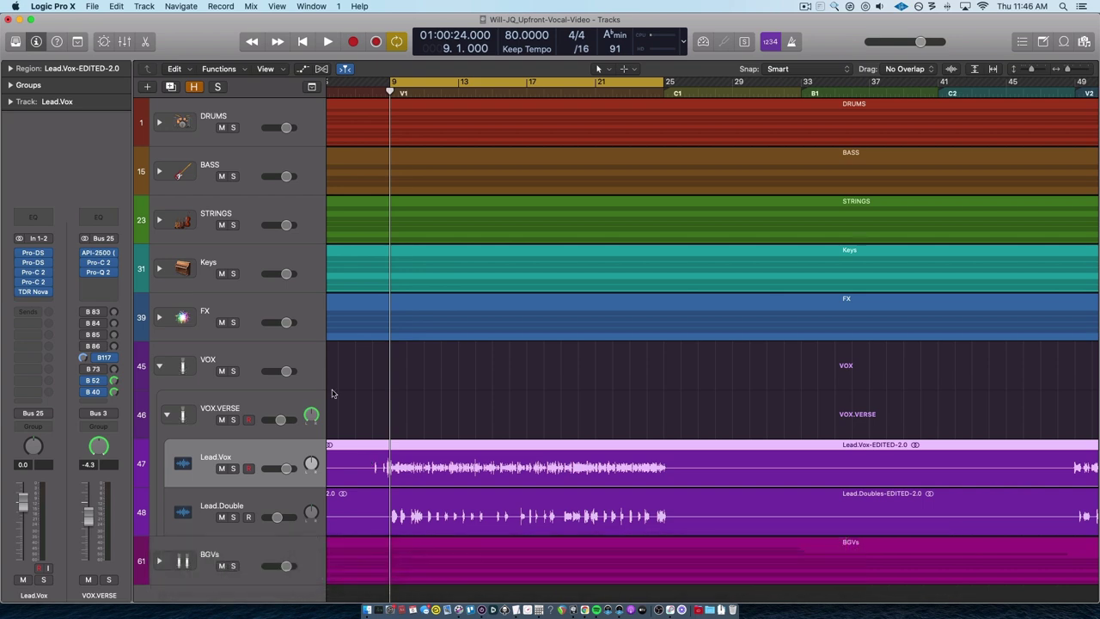
Step: Open the Mixer from VOX.VERSE and compare the vocal plug-ins on and off, leaving all bypassed
left_click(285, 400)
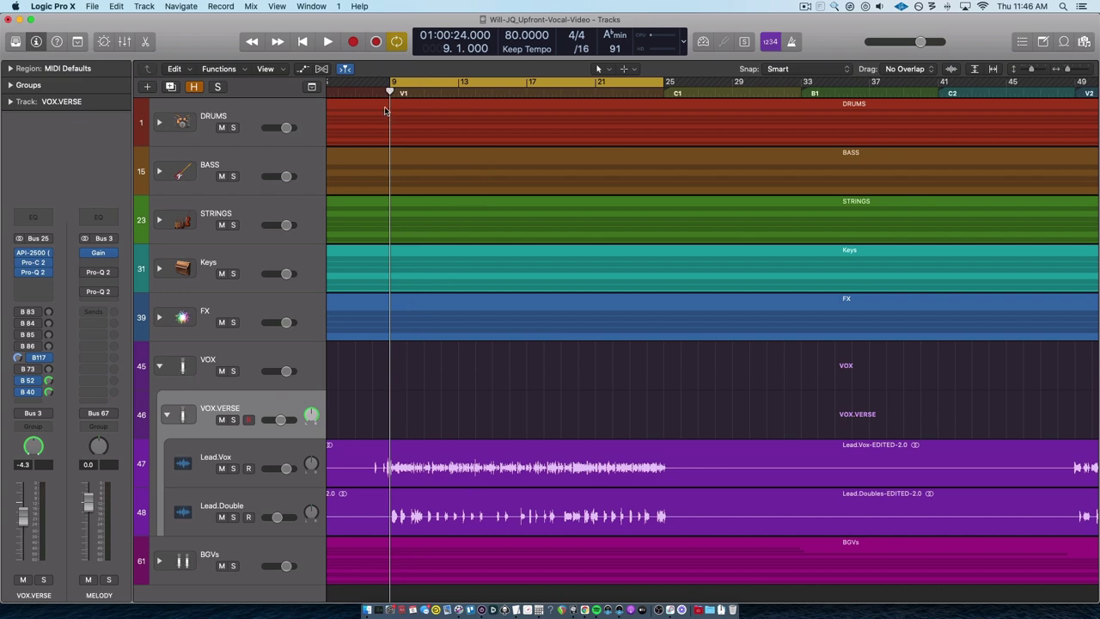
key("super+2")
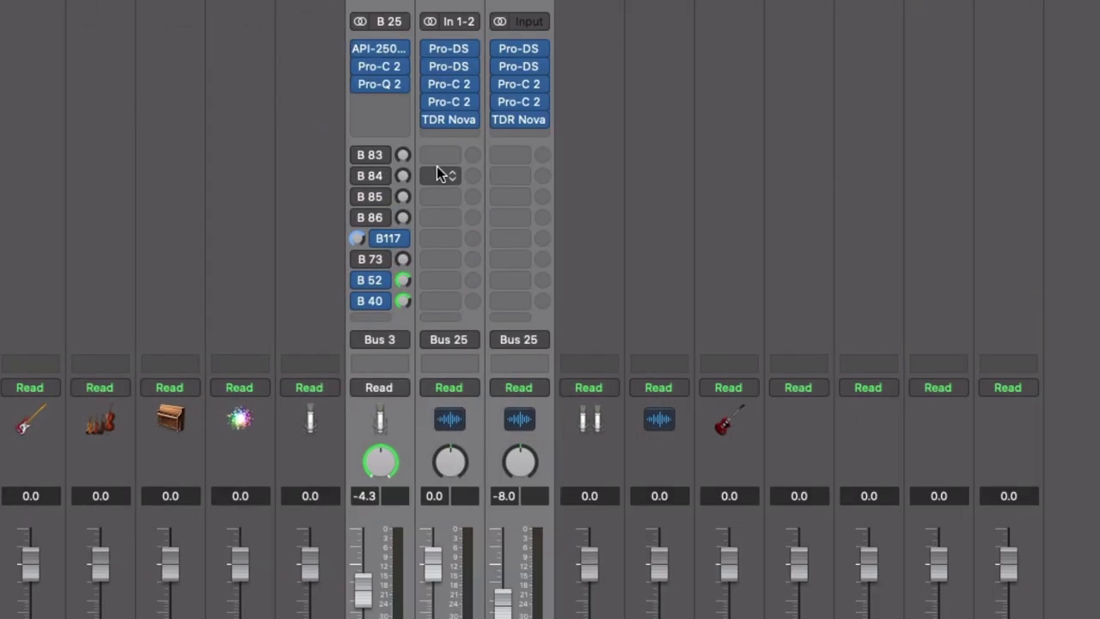
left_click(430, 48, "alt")
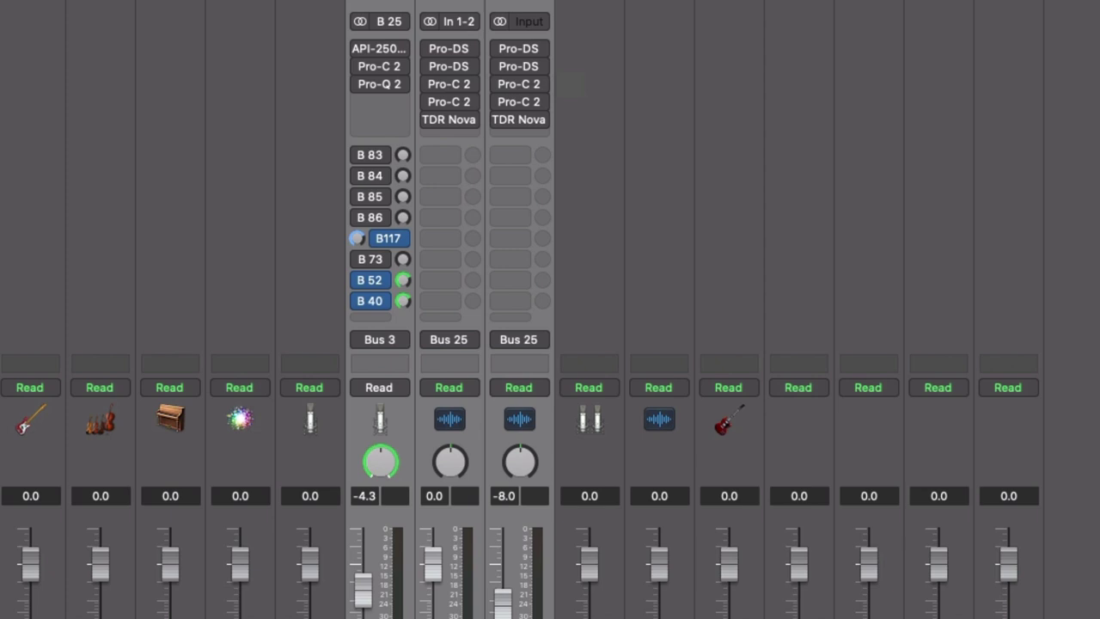
key("space")
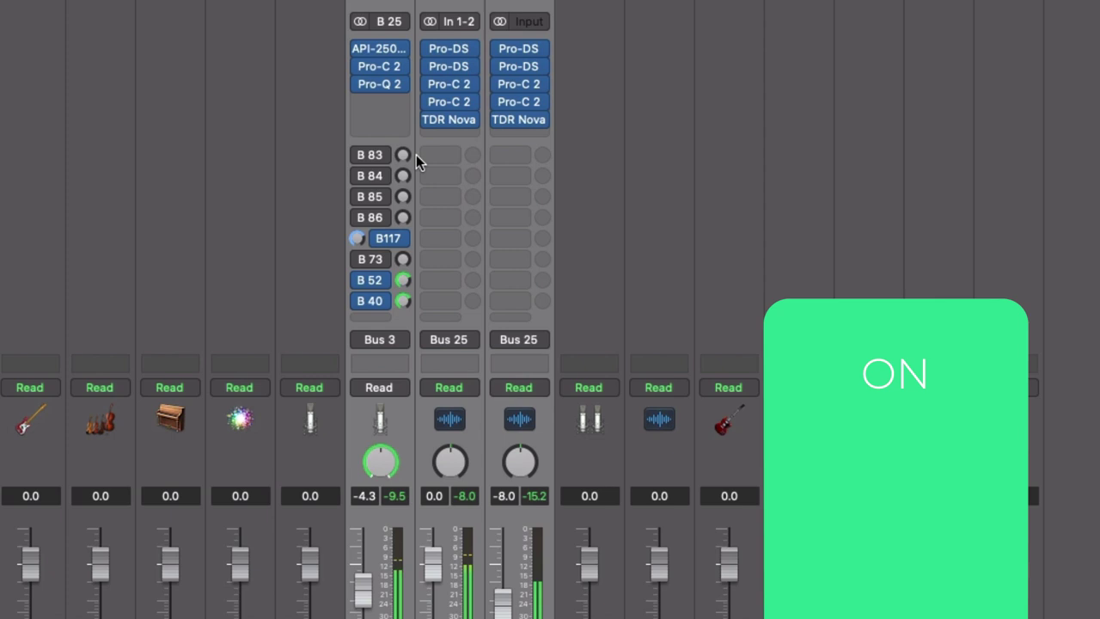
mouse_move(430, 49)
left_click(430, 49)
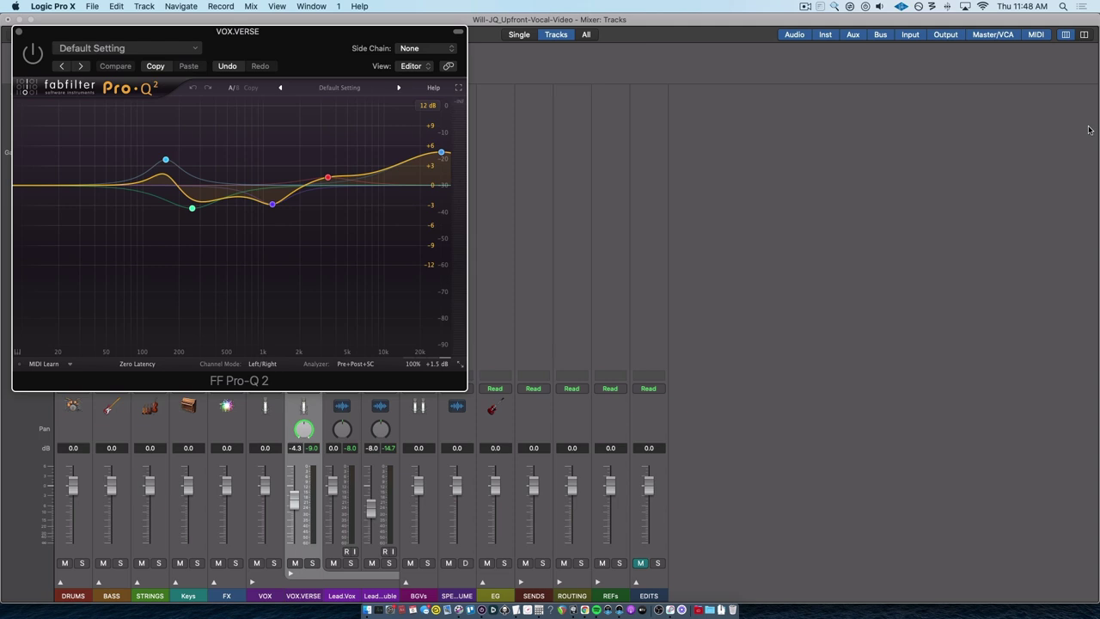
Step: Move the VOX.VERSE Pro-Q 2 window aside to uncover the mixer
left_click_drag(299, 64, 701, 96)
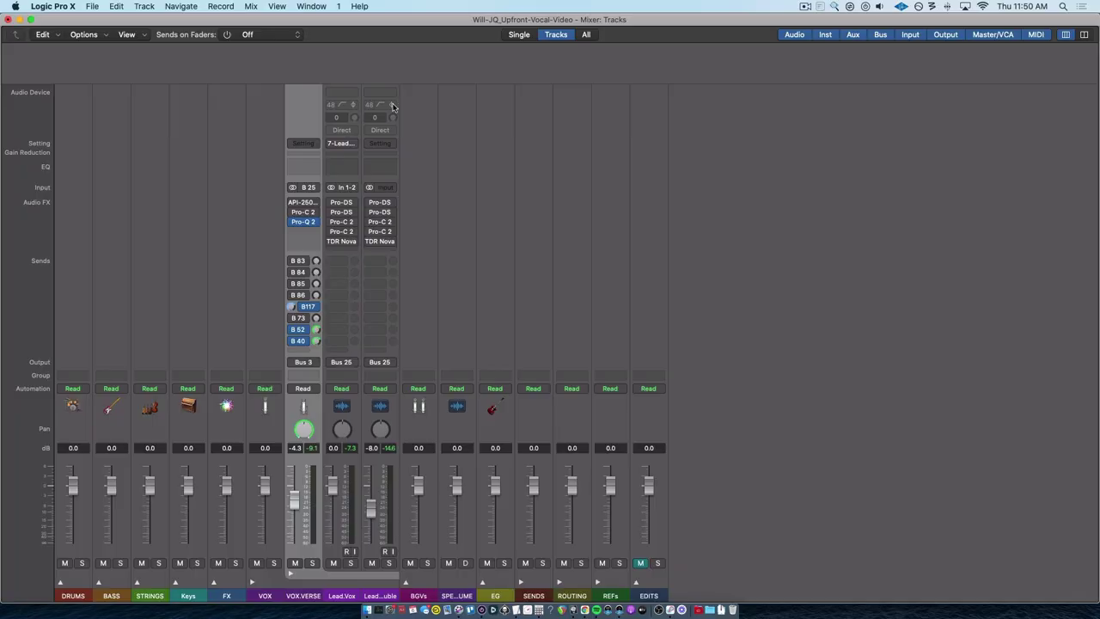
Step: Open the Lead.Vox Pro-C 2 compressor, shift its window right, and close the duplicate Pro-C 2 window
left_click(347, 223)
left_click_drag(295, 49, 690, 121)
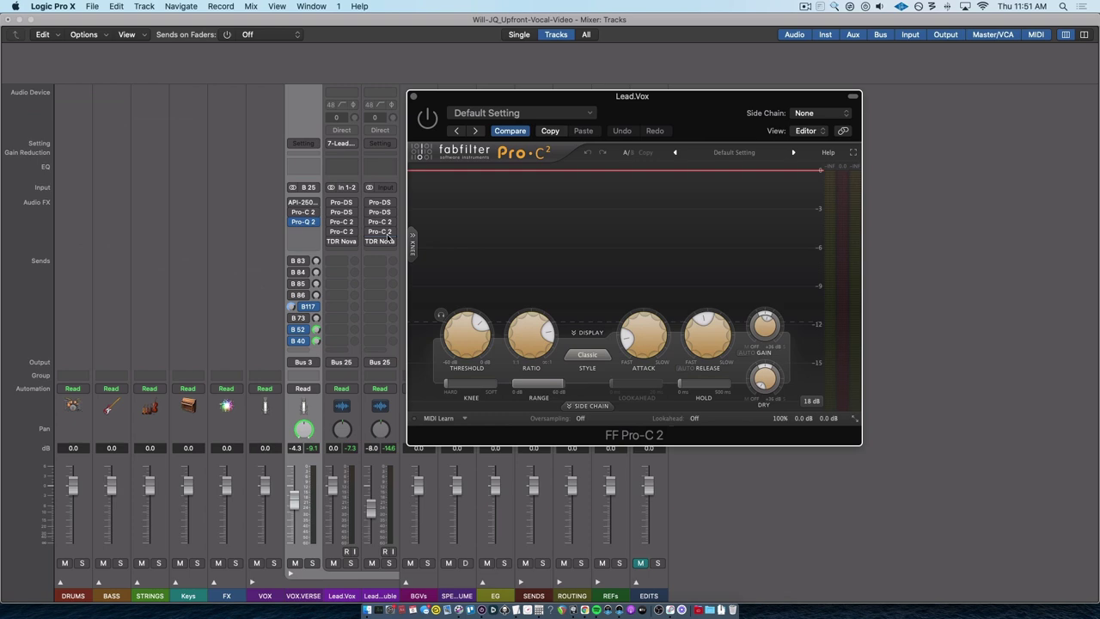
left_click(343, 233)
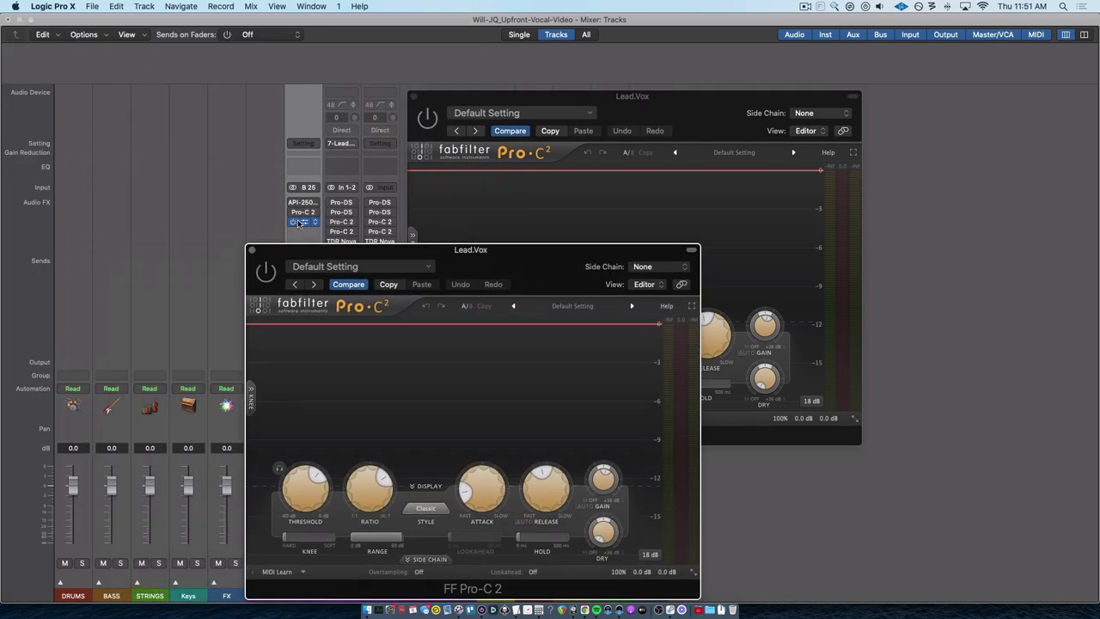
left_click(251, 250)
Step: During playback, bypass the Lead.Vox Pro-C 2, re-enable it, then bypass it again
left_click_drag(657, 111, 710, 95)
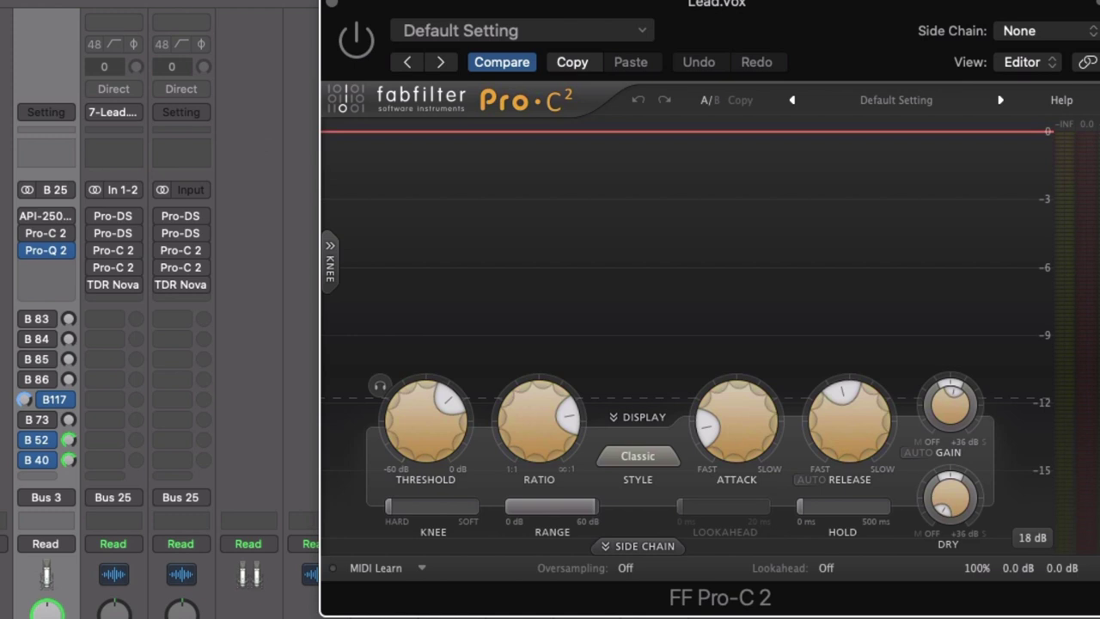
mouse_move(331, 231)
key("space")
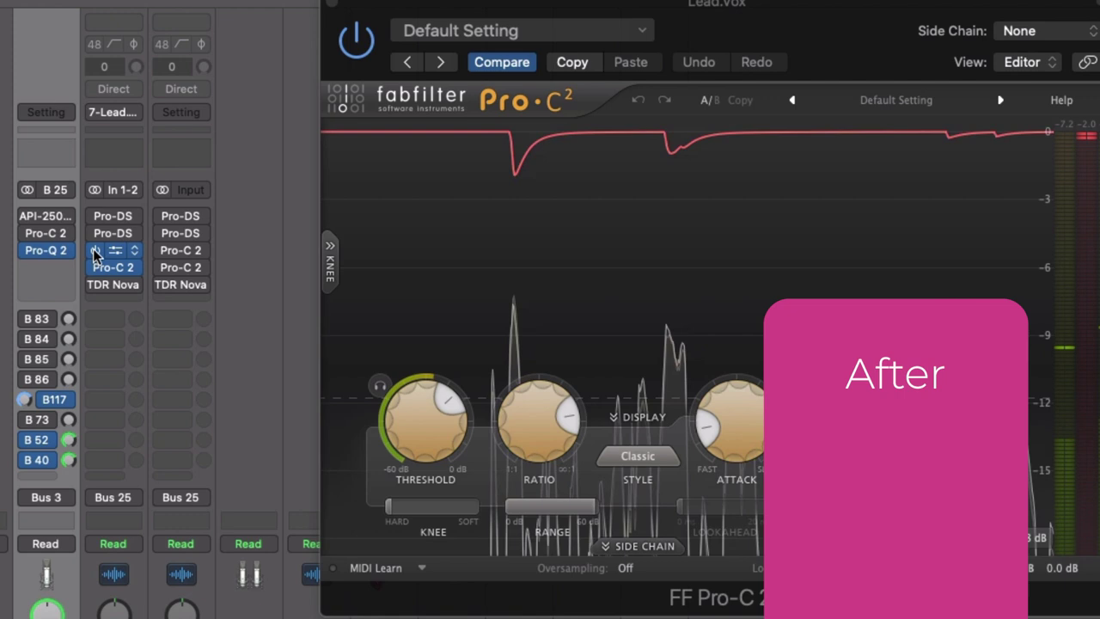
left_click(95, 267)
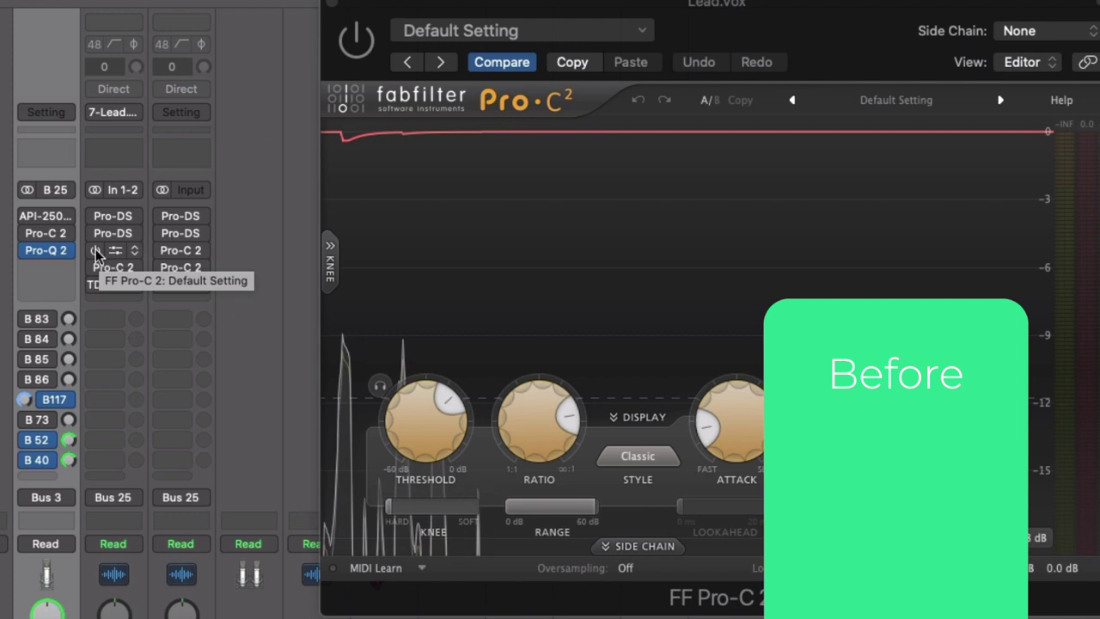
left_click(96, 250)
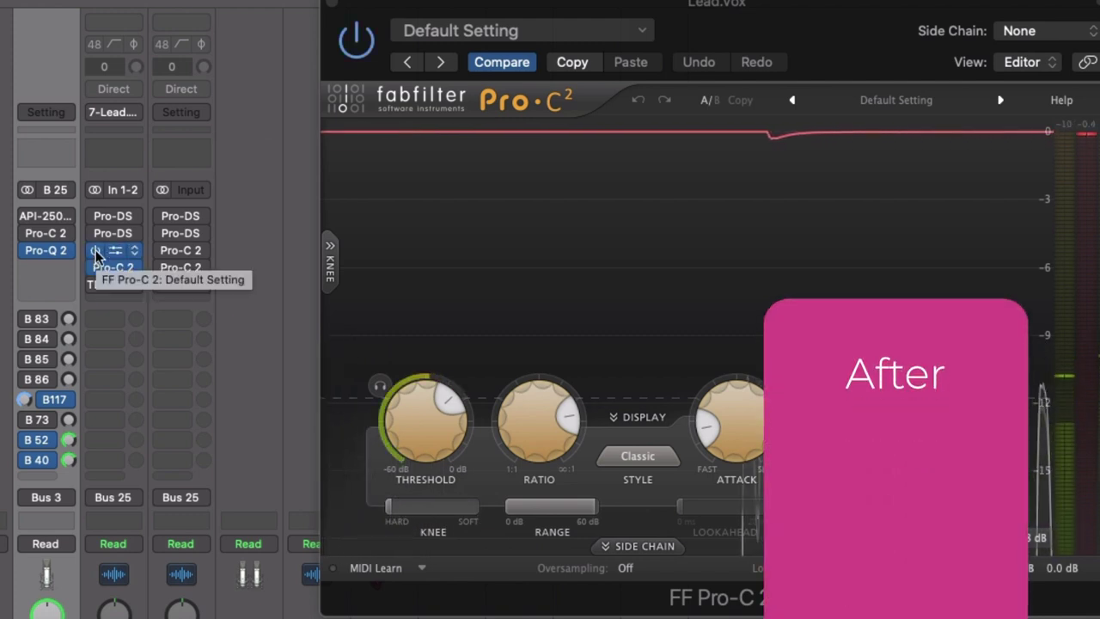
left_click(95, 251)
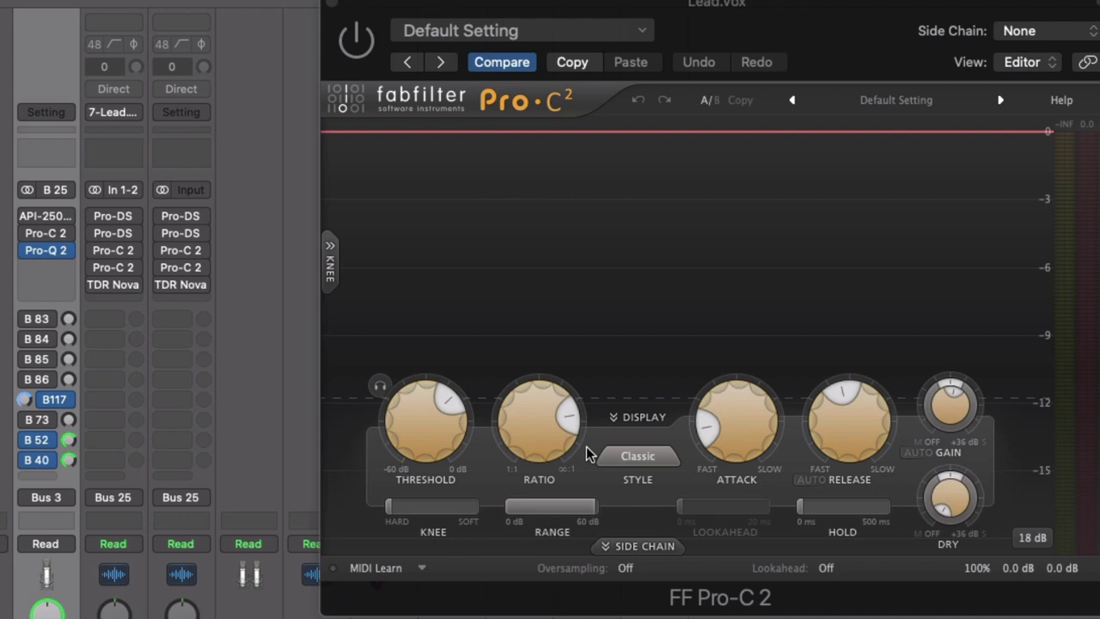
mouse_move(429, 447)
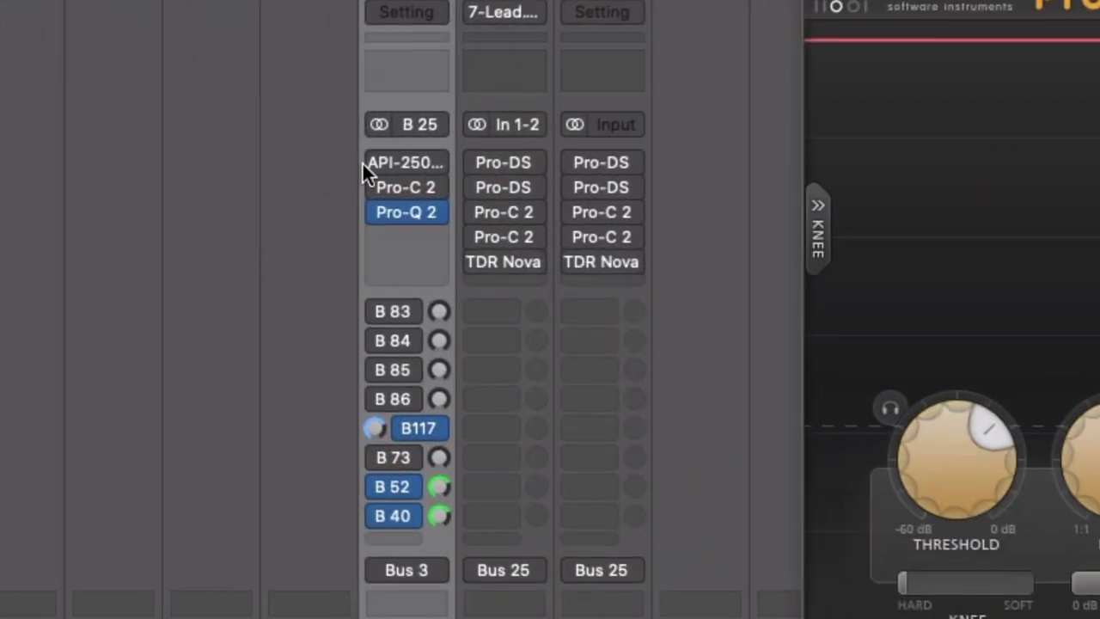
Step: Select the API-2500, Pro-C 2 and Pro-Q 2 inserts on the VOX.VERSE strip
mouse_move(293, 204)
left_click(378, 162, "shift")
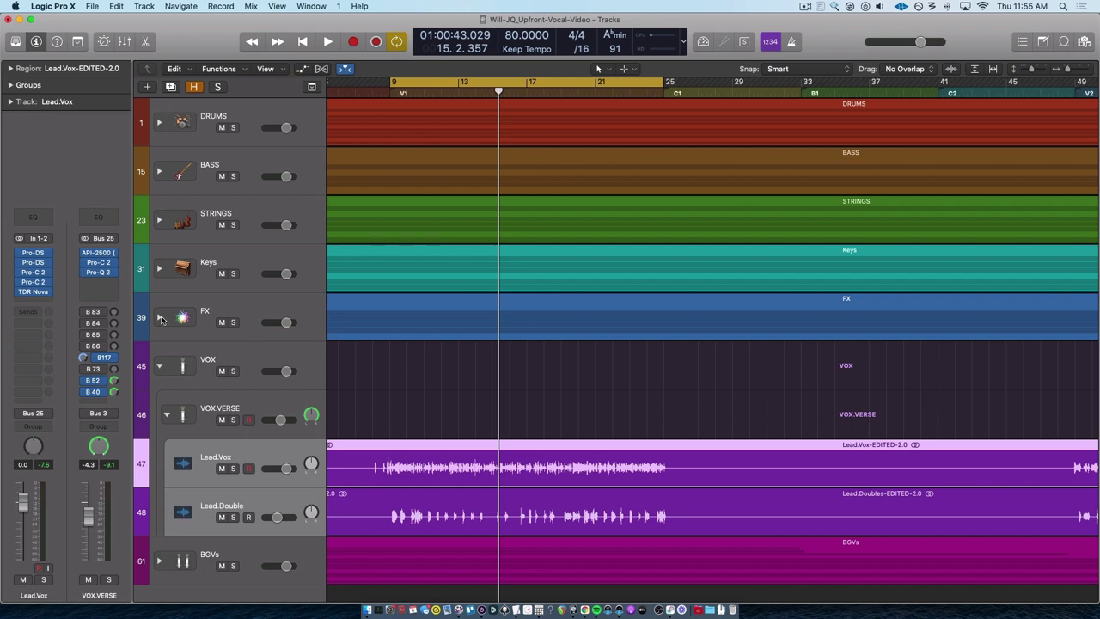
Step: Expand the FX, Keys, STRINGS, BASS and DRUMS folder stacks
left_click(160, 318)
left_click(159, 269)
left_click(159, 220)
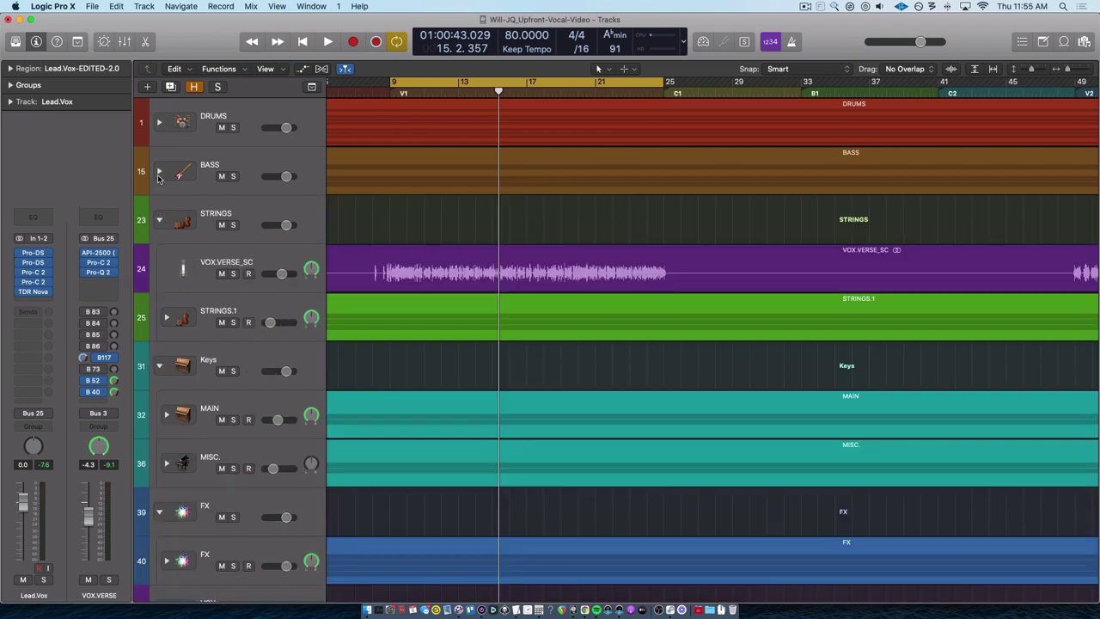
left_click(158, 172)
left_click(159, 122)
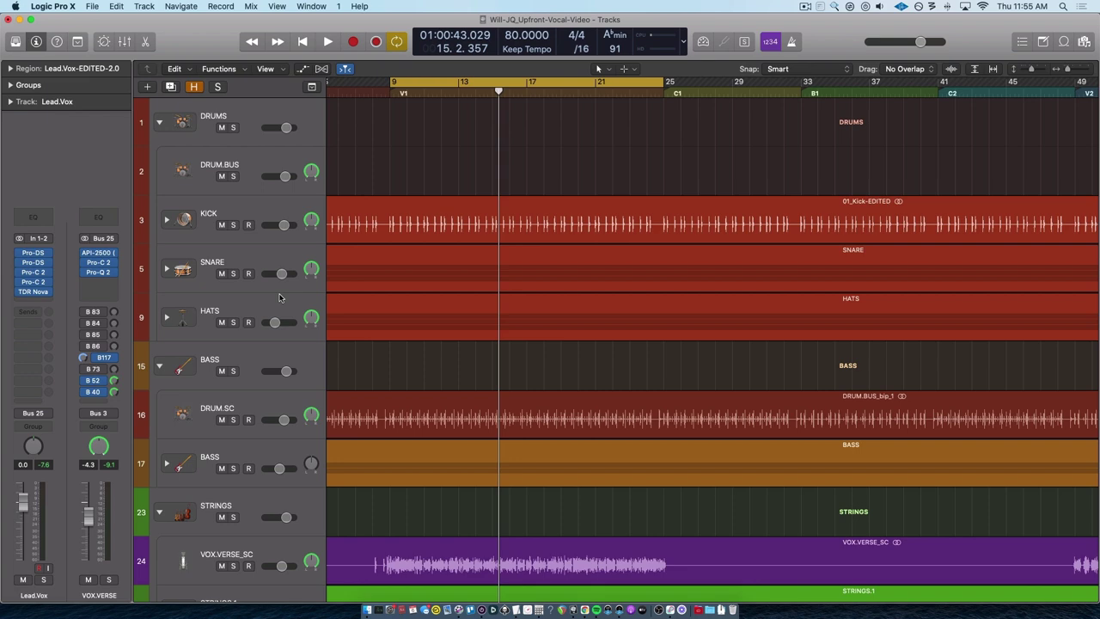
scroll(277, 298, "down", 10)
scroll(271, 258, "up", 10)
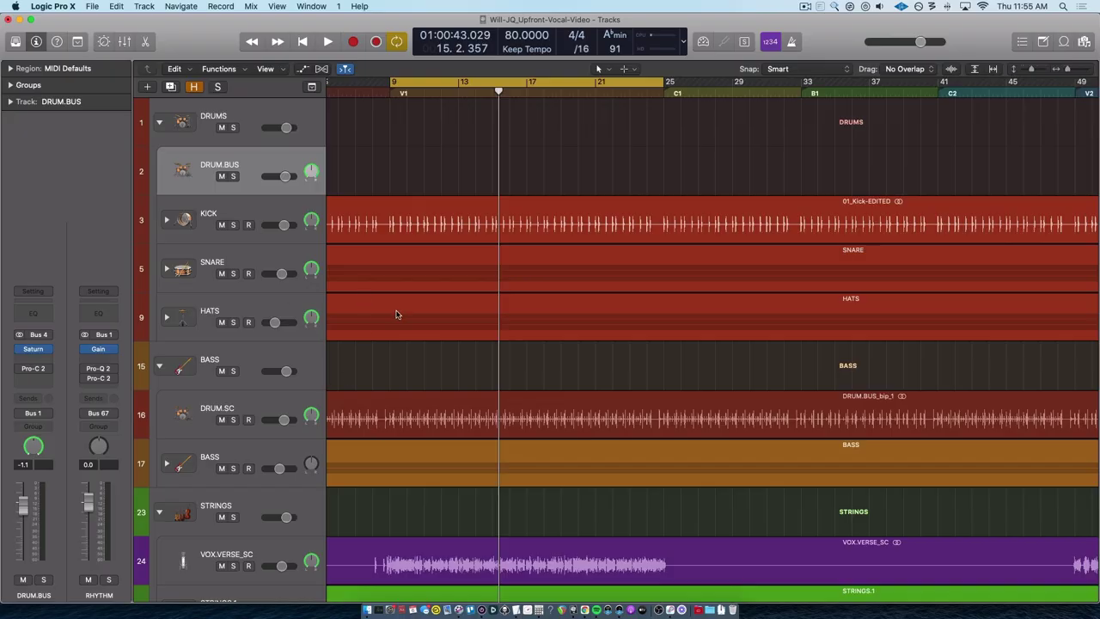
Step: Expand the MISC. and MAIN folder stacks to reveal the piano and keys tracks
scroll(396, 315, "down", 5)
scroll(412, 283, "down", 3)
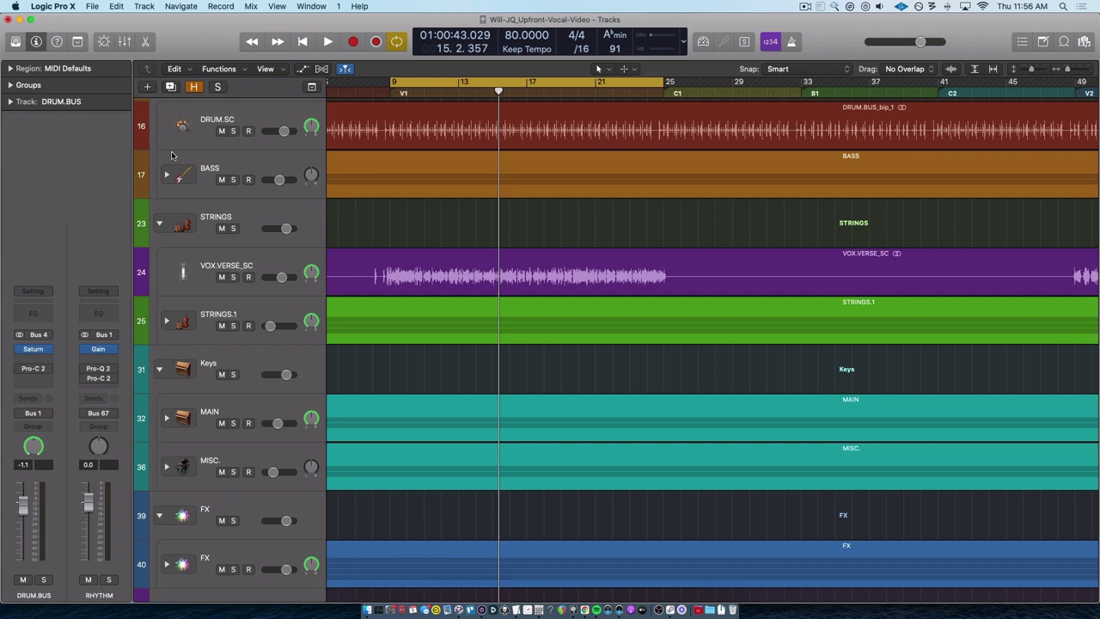
scroll(368, 432, "down", 2)
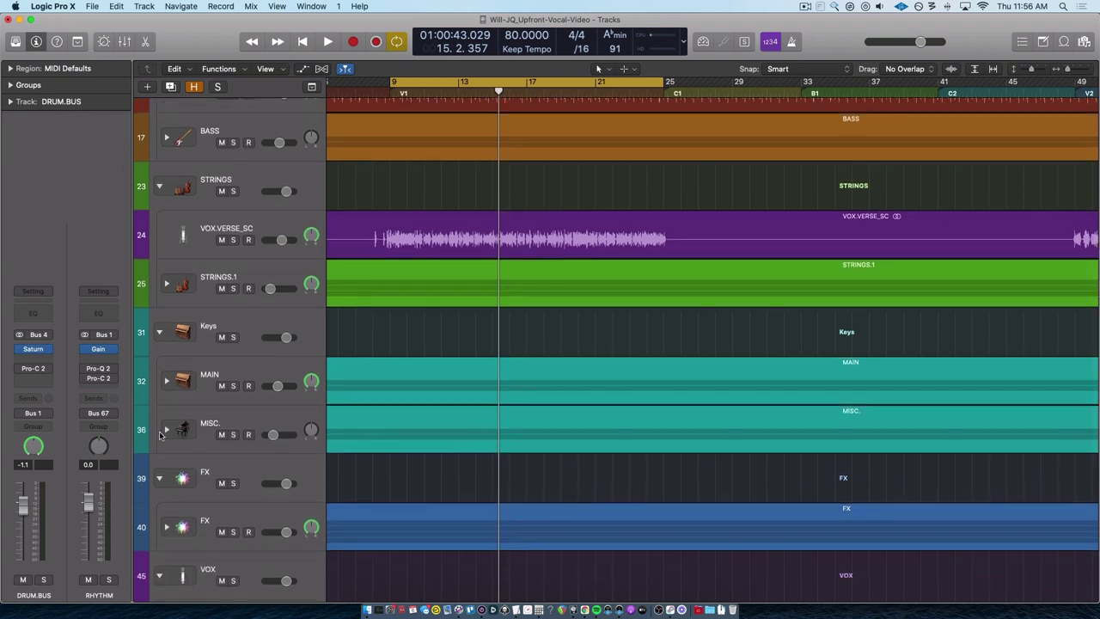
left_click(166, 430)
left_click(166, 381)
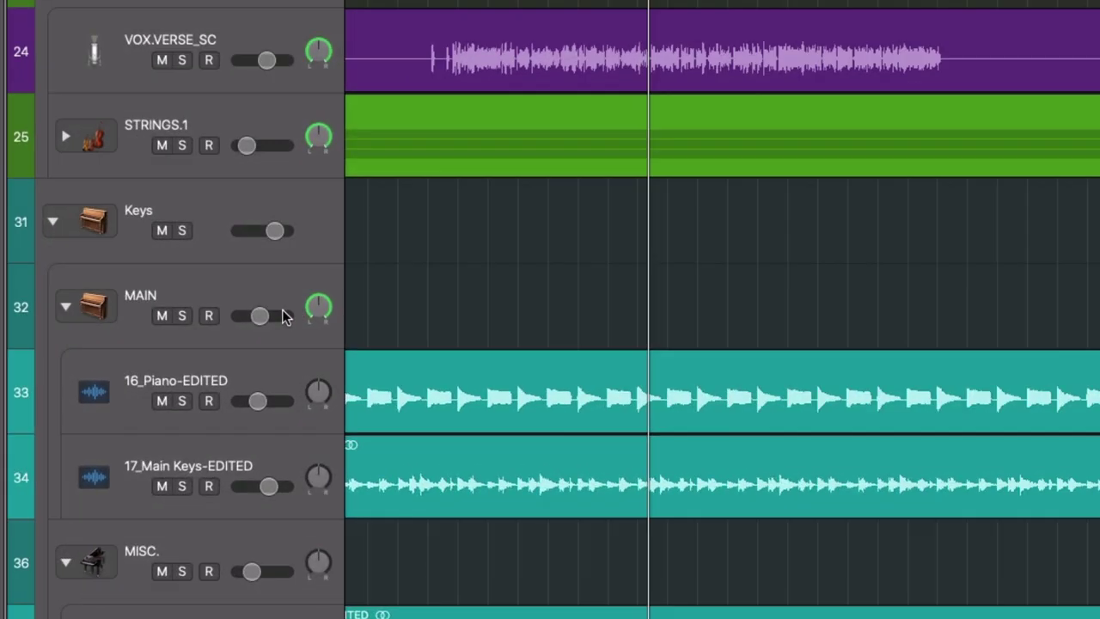
scroll(302, 327, "down", 4)
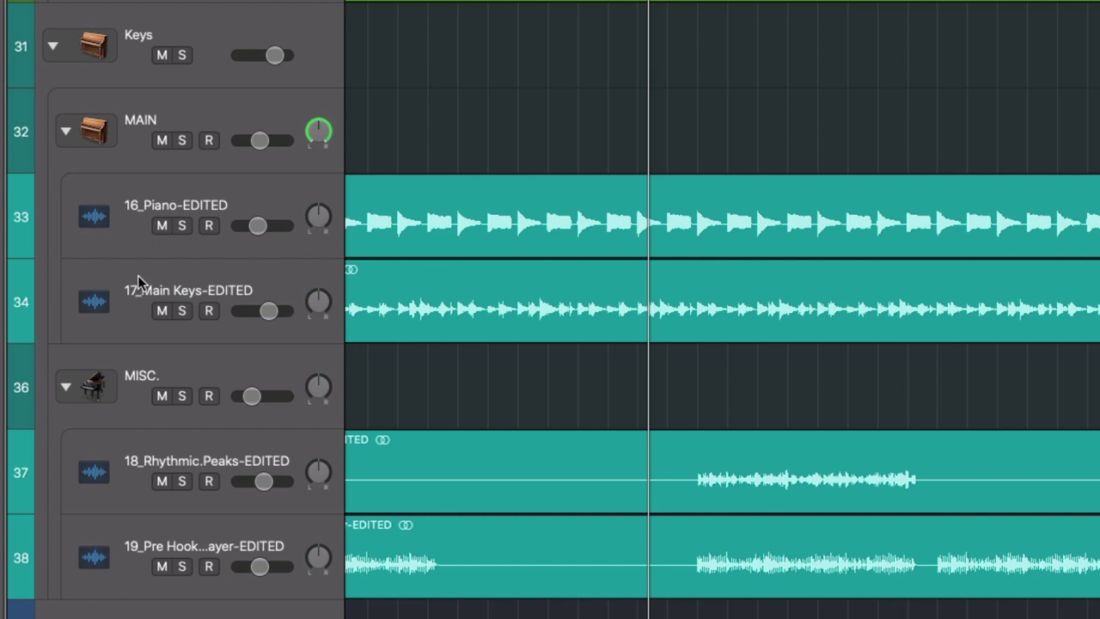
key("space")
left_click(163, 191)
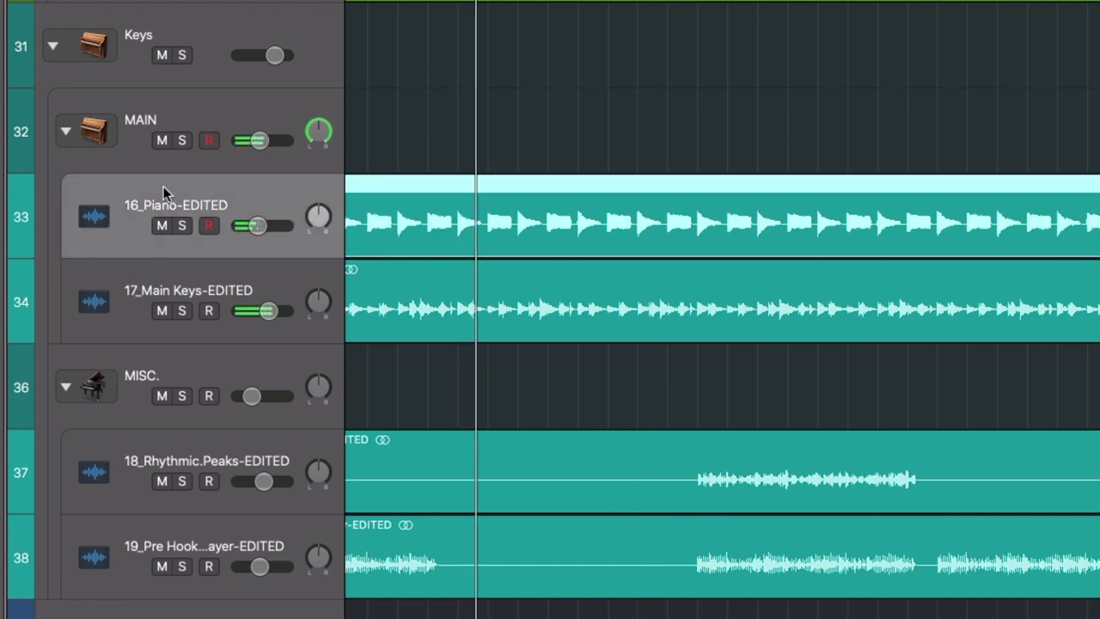
left_click(163, 224)
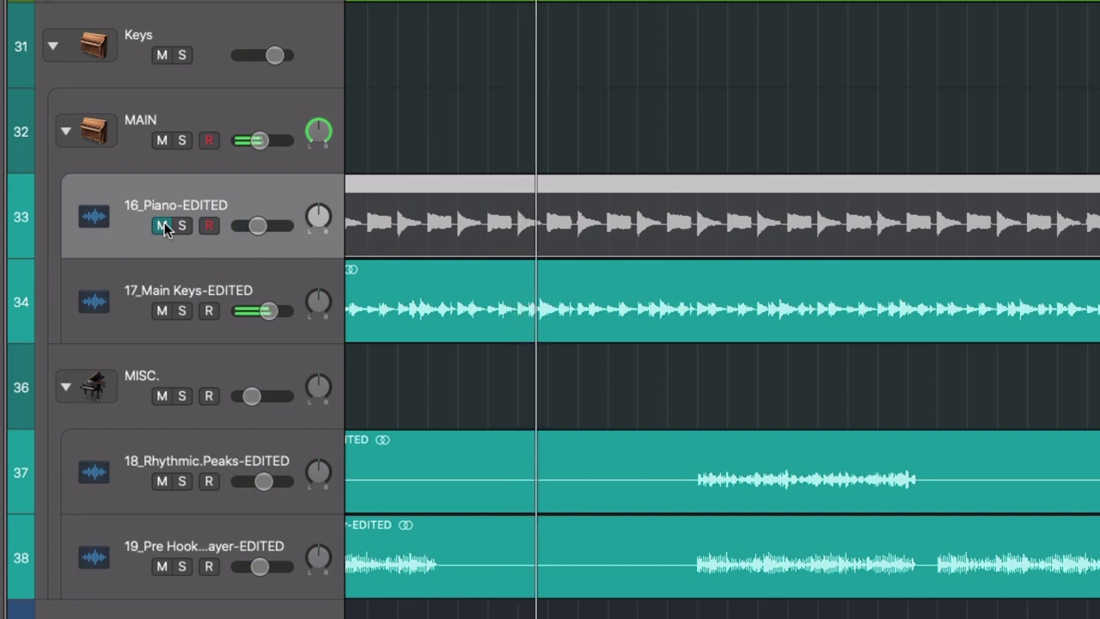
left_click(162, 225)
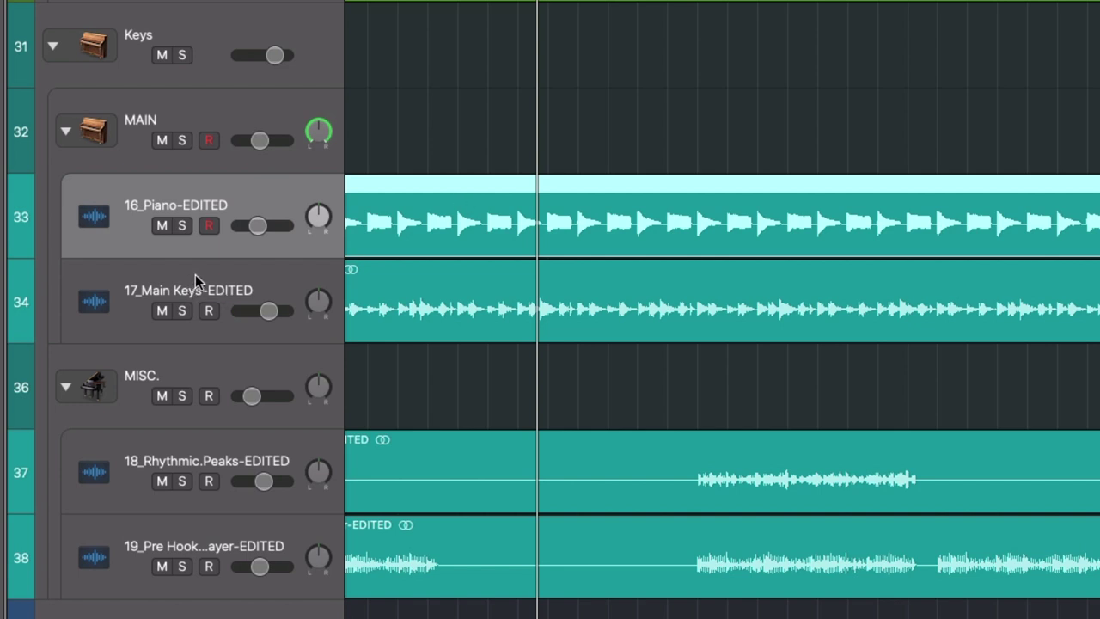
scroll(344, 284, "down", 1)
left_click(464, 232)
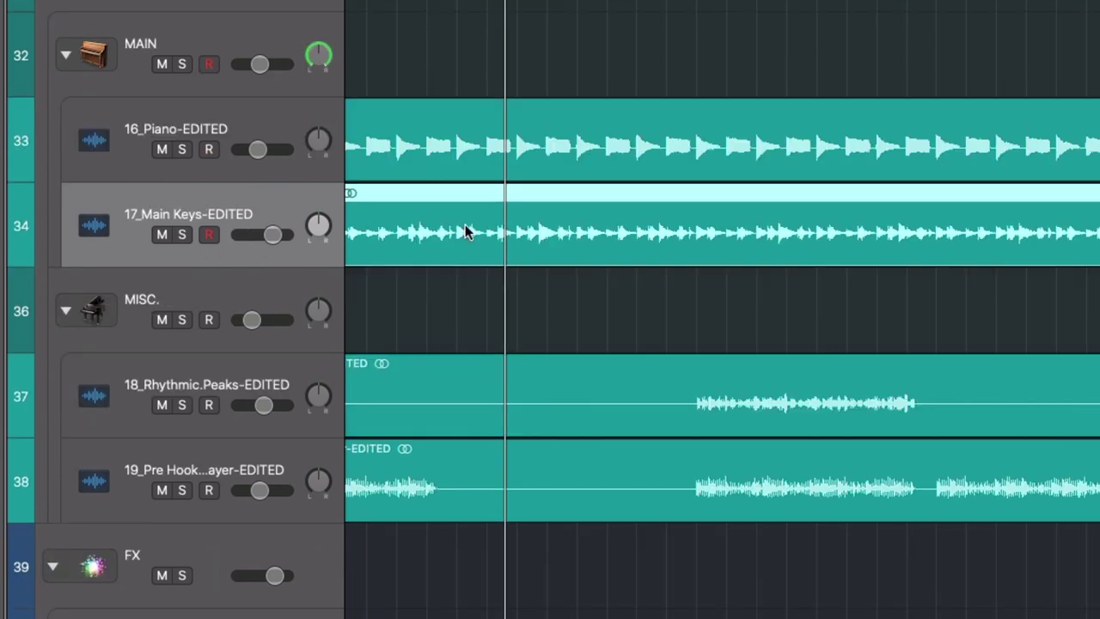
key("space")
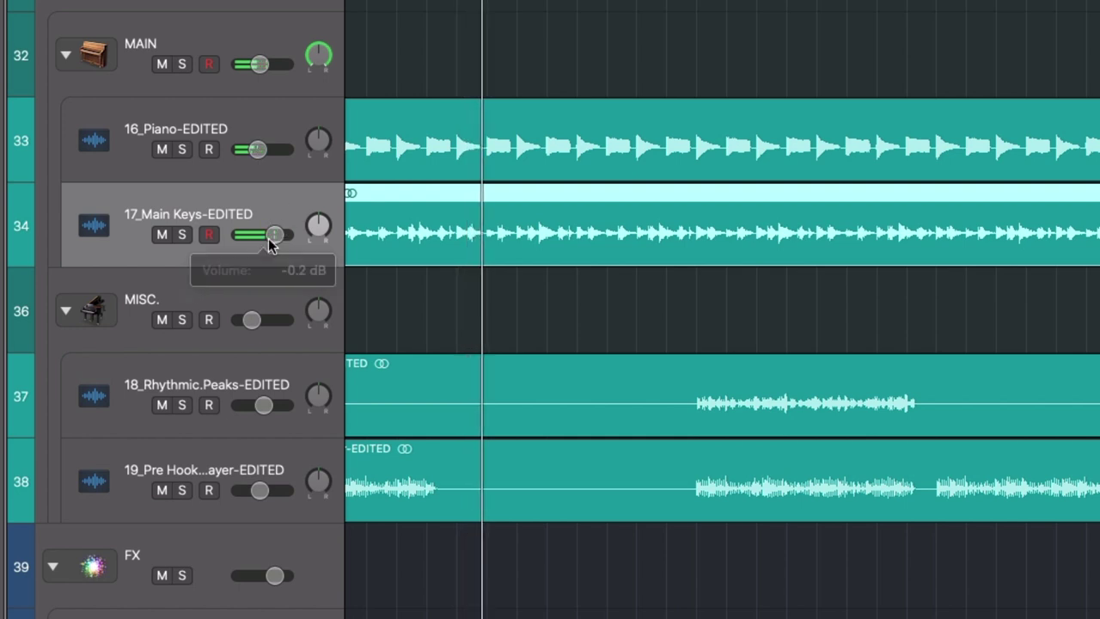
left_click(162, 236)
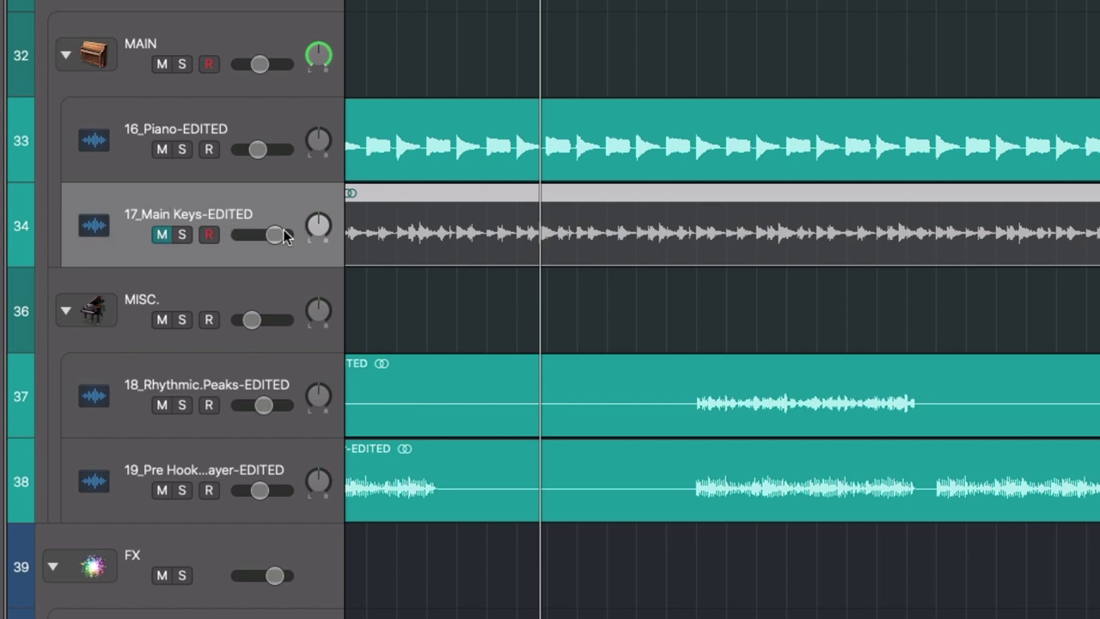
left_click(162, 234)
scroll(159, 238, "up", 2)
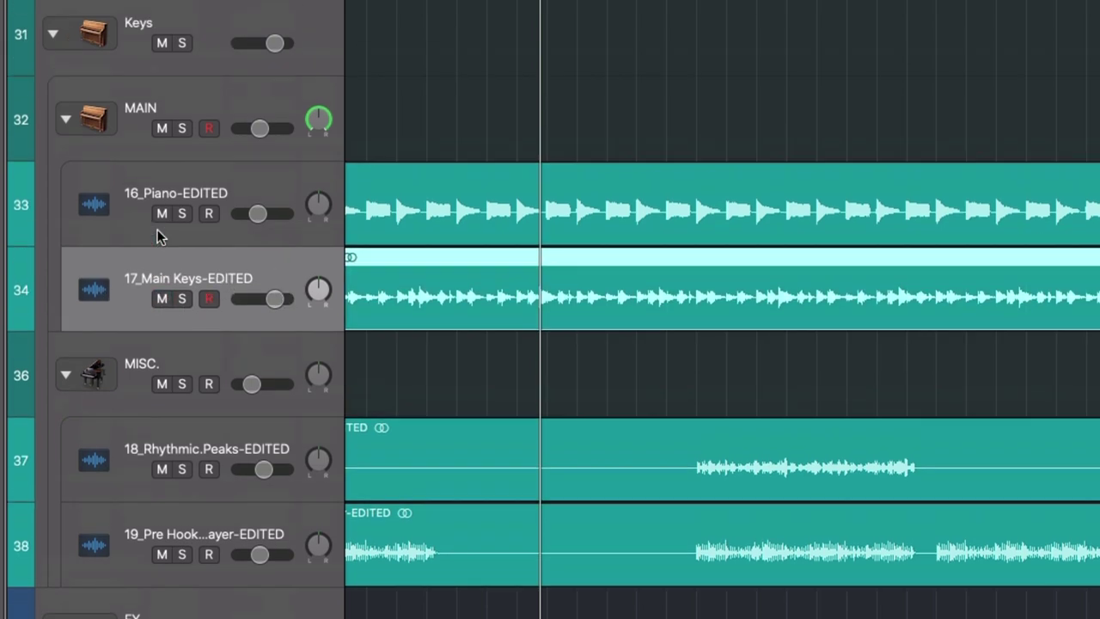
Step: During playback, raise STRINGS.1 to about -11.4 dB, then briefly mute and unmute it to compare
scroll(158, 238, "up", 8)
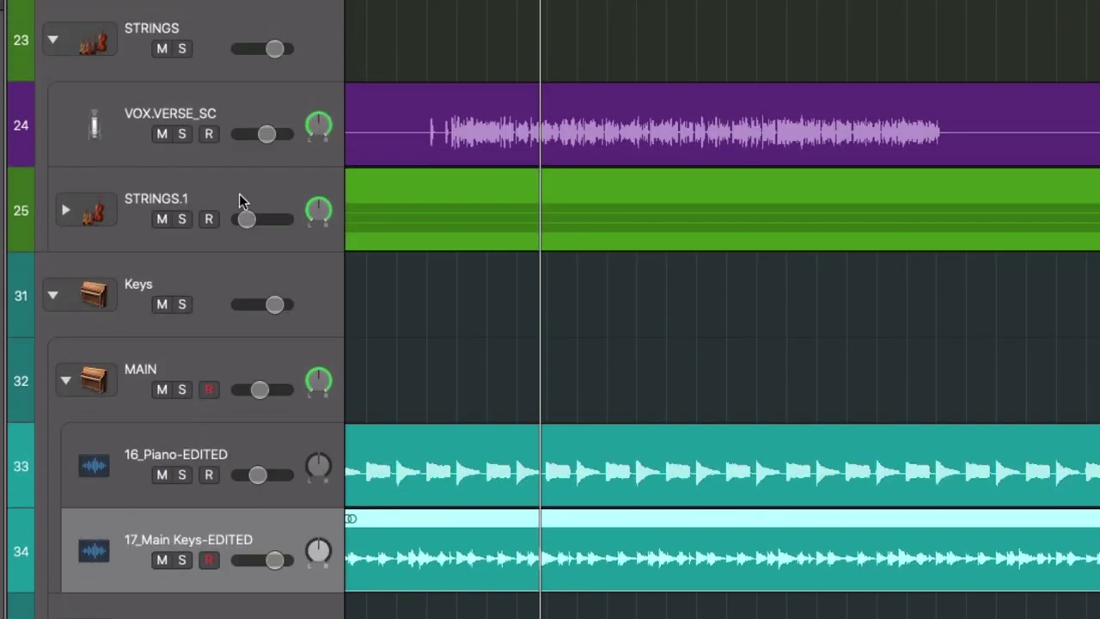
left_click(237, 206)
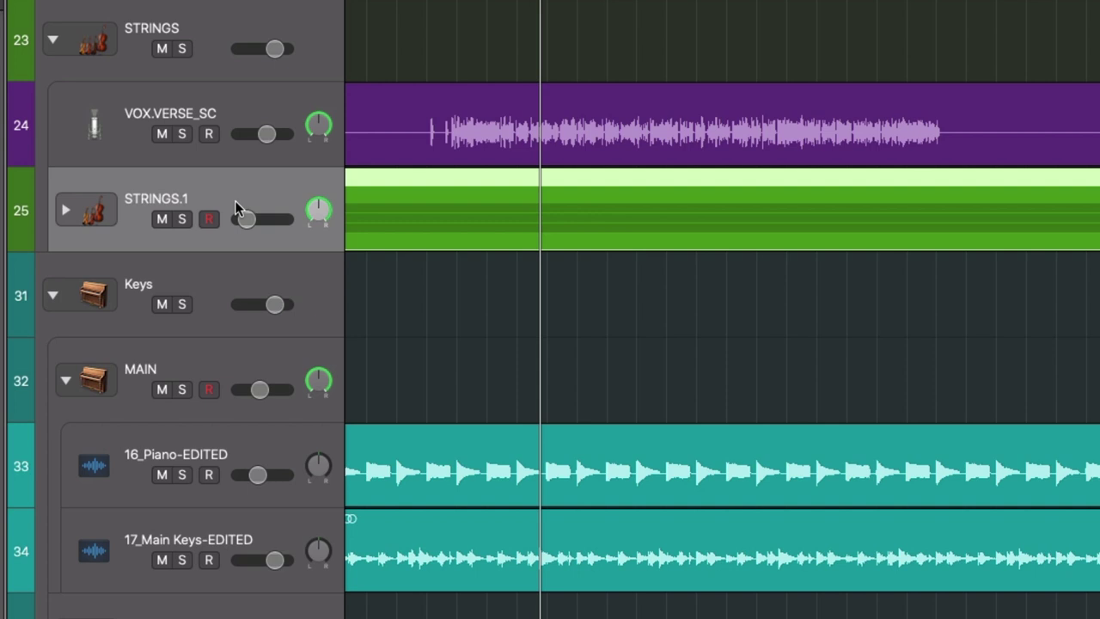
key("space")
left_click_drag(258, 219, 252, 222)
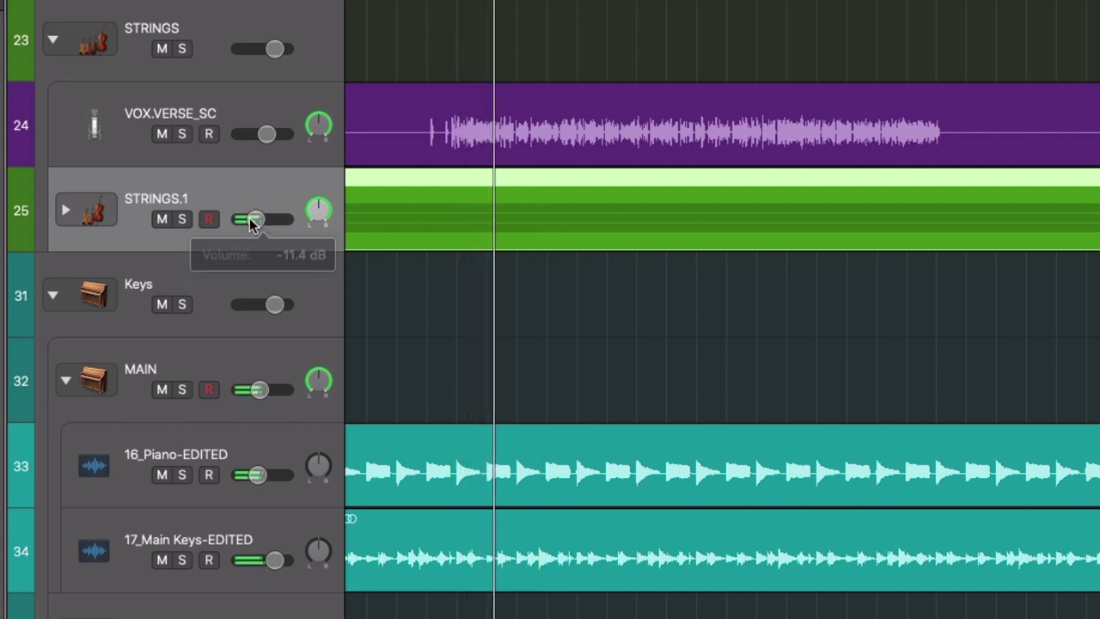
left_click(161, 220)
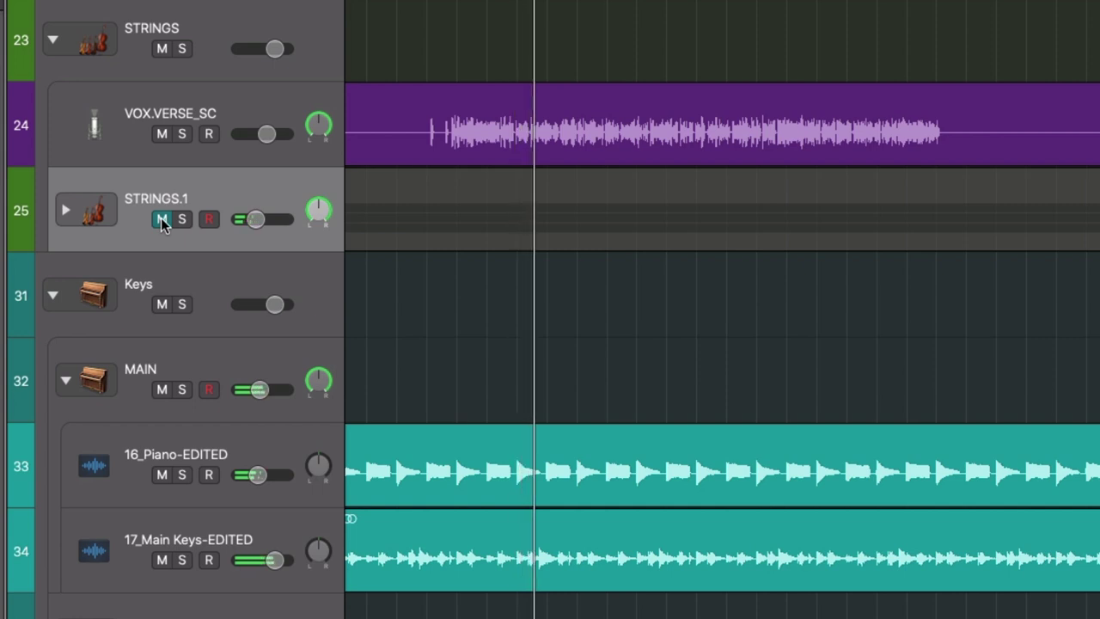
left_click(162, 220)
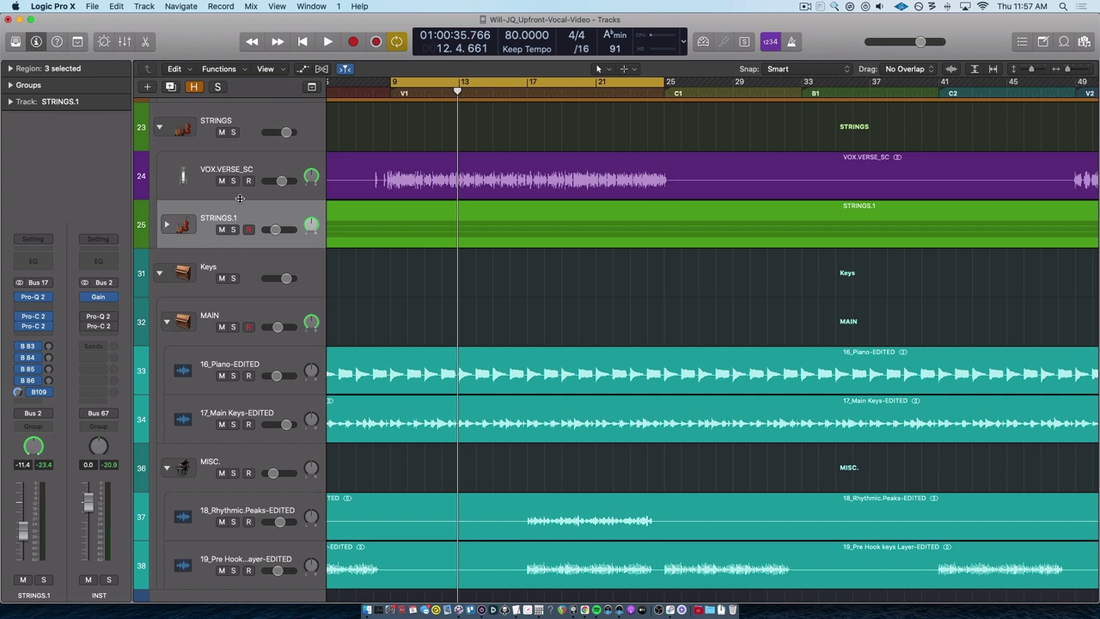
Step: Open STRINGS.1's Pro-Q 2 and sweep a boosted bell, ending at 2597.2 Hz, +15.31 dB, Q 1.640
key("v")
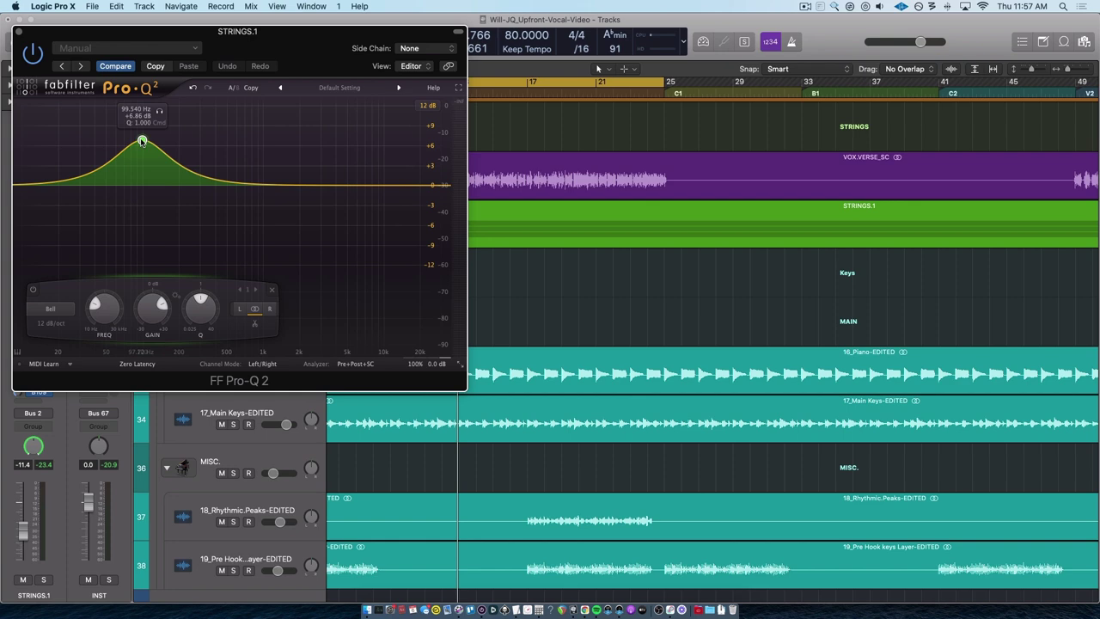
left_click_drag(240, 53, 460, 131)
left_click_drag(361, 217, 355, 190)
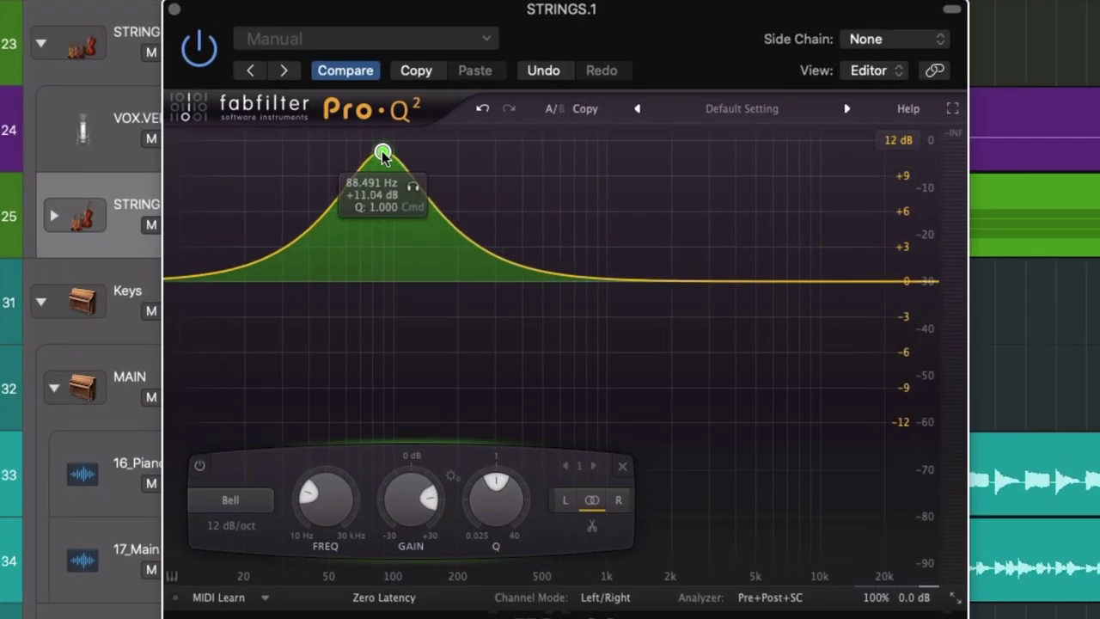
left_click_drag(383, 155, 649, 165)
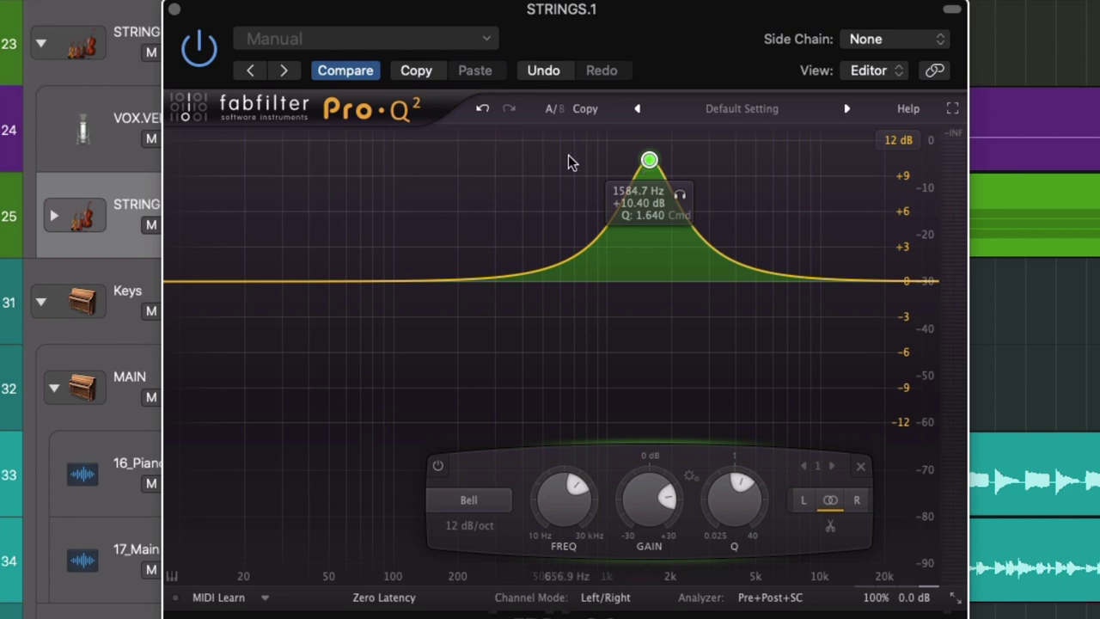
left_click_drag(650, 163, 539, 167)
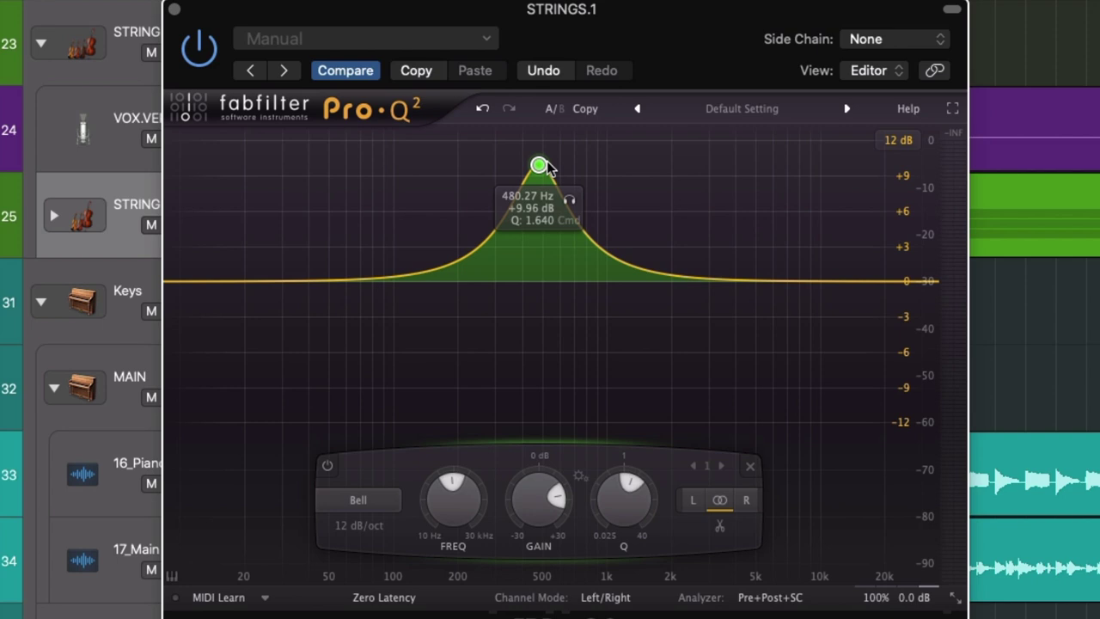
left_click_drag(541, 165, 698, 98)
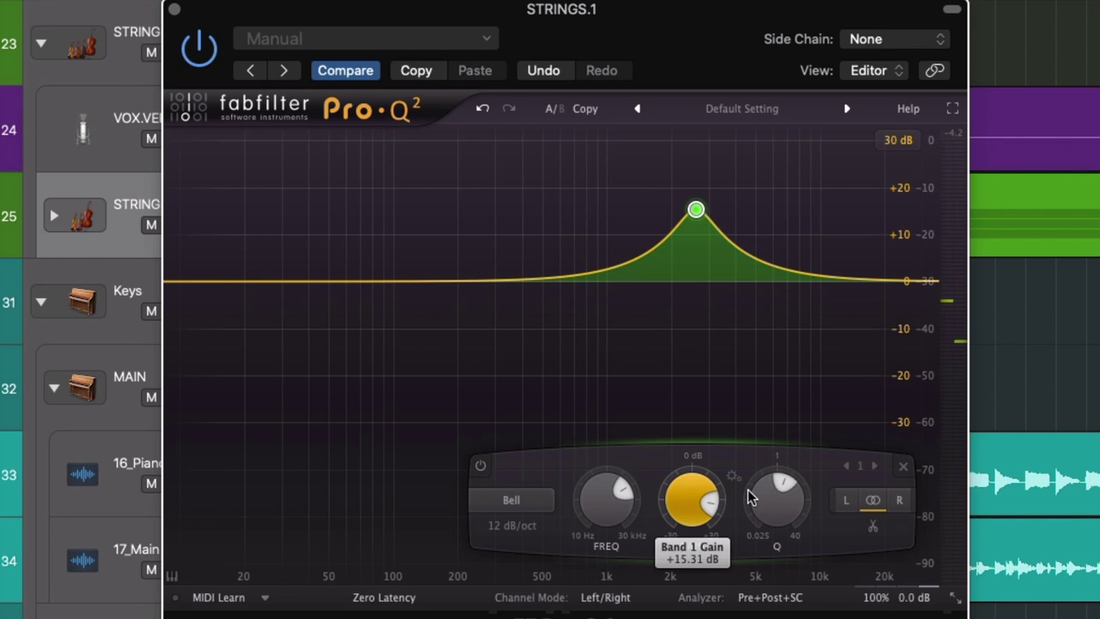
mouse_move(694, 488)
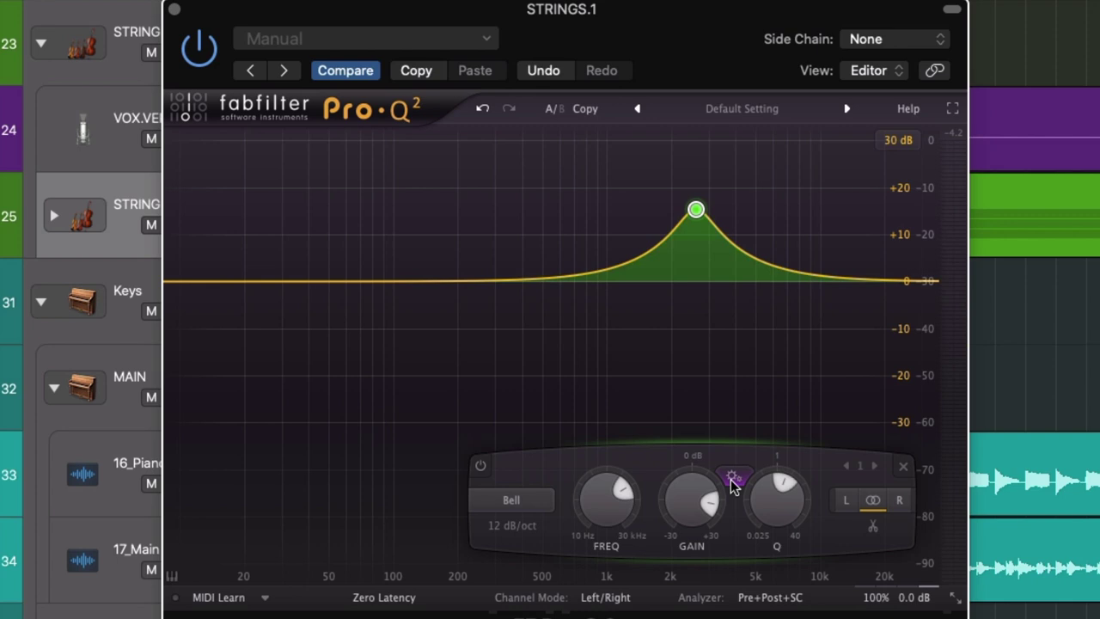
mouse_move(766, 514)
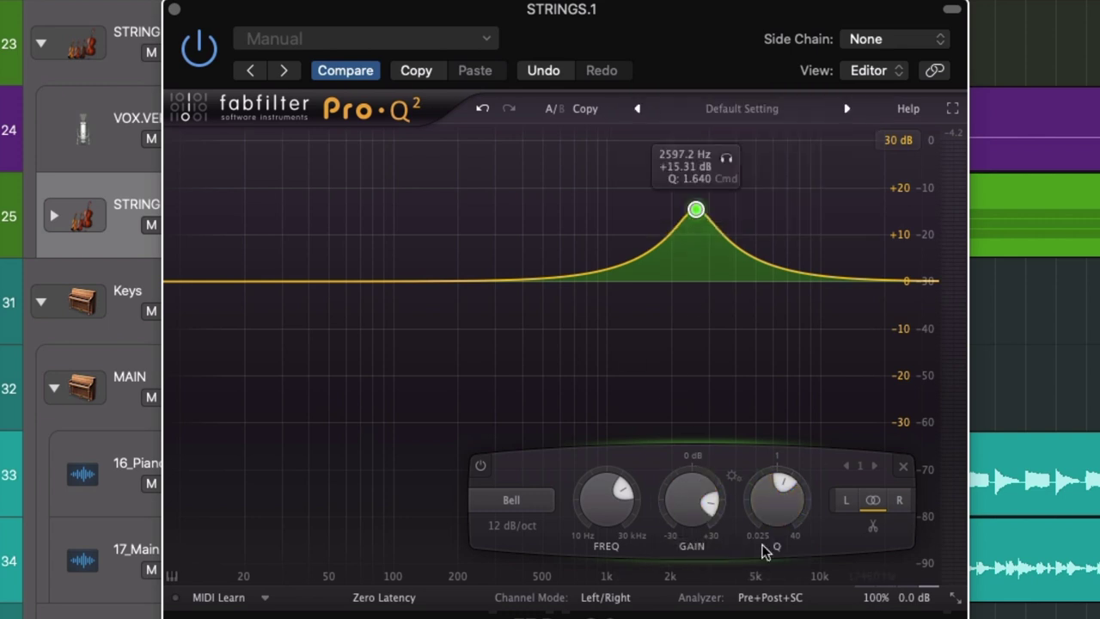
Step: During playback, turn the 2597 Hz band's gain from +15.31 dB down to a -3.81 dB cut
key("space")
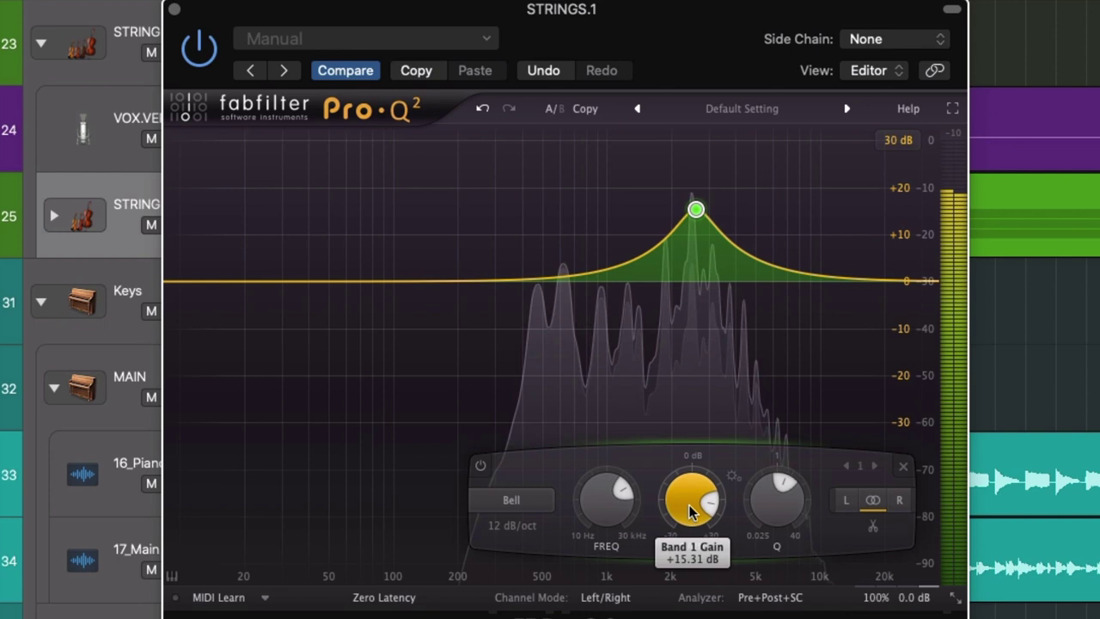
left_click_drag(690, 511, 682, 442)
scroll(693, 495, "up", 2)
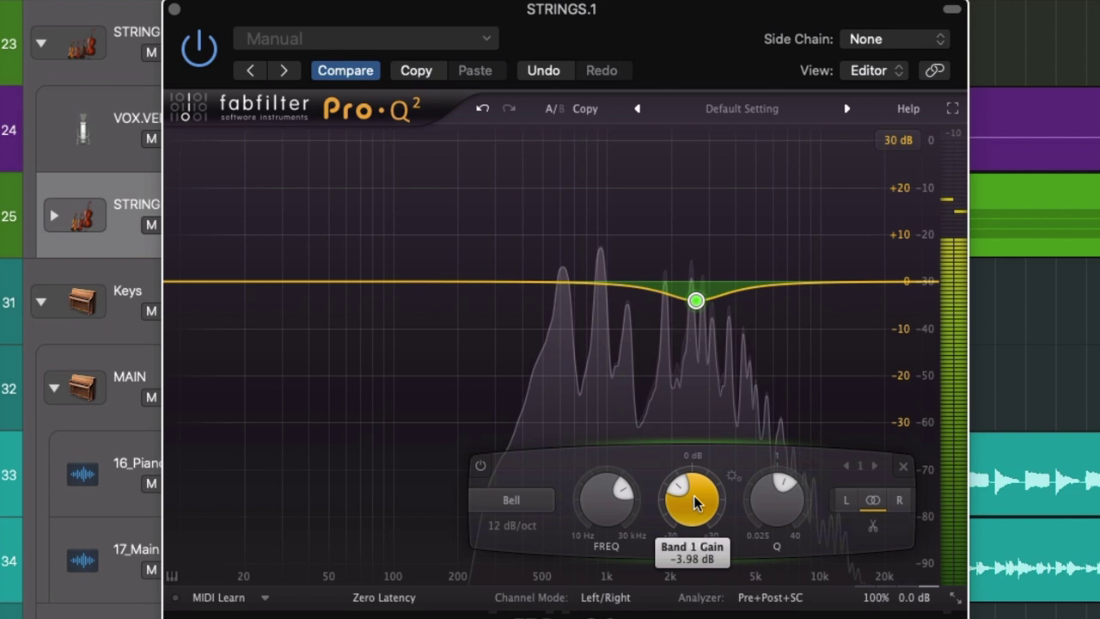
scroll(693, 495, "up", 1)
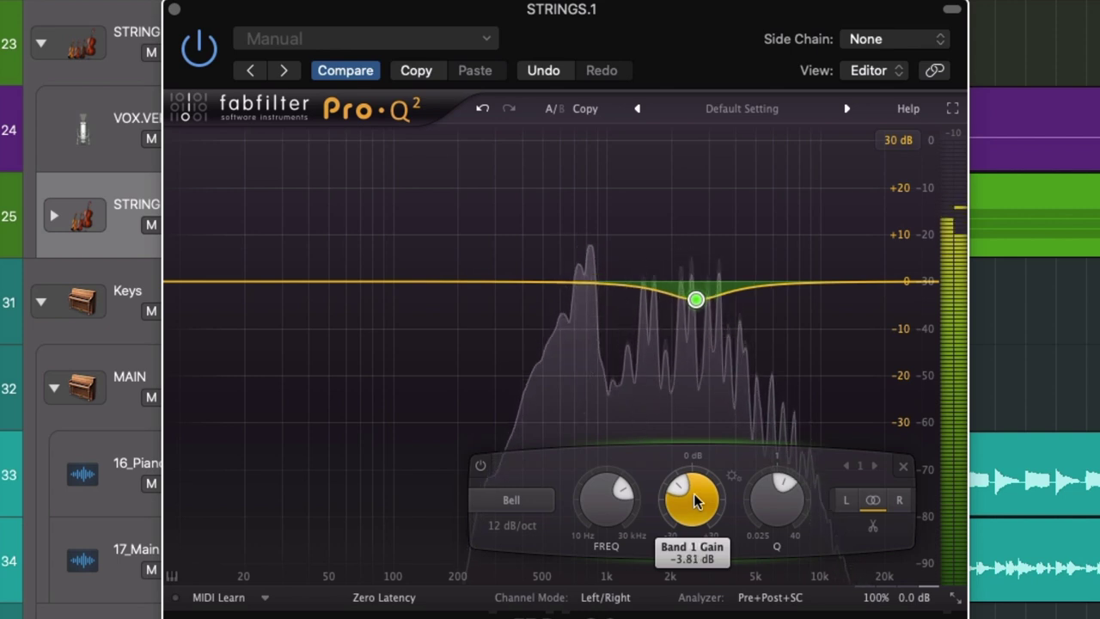